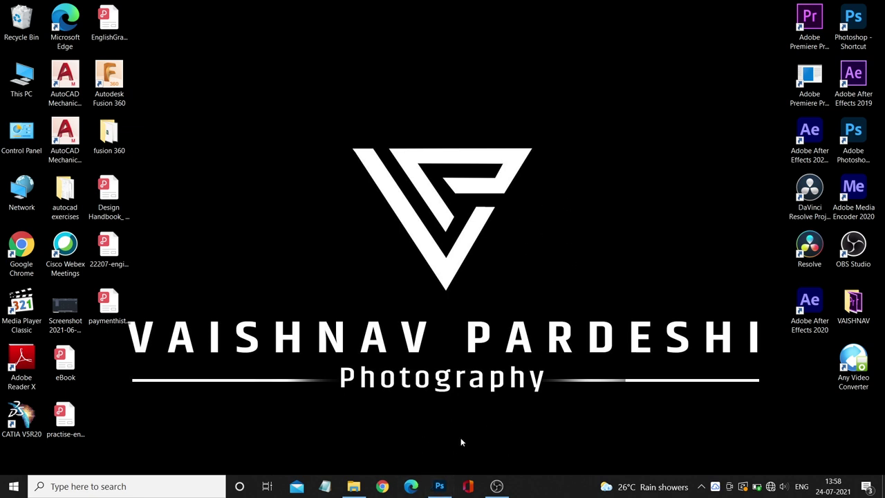
Restore the Photoshop window showing the bearded man portrait from the taskbar.
left_click(441, 488)
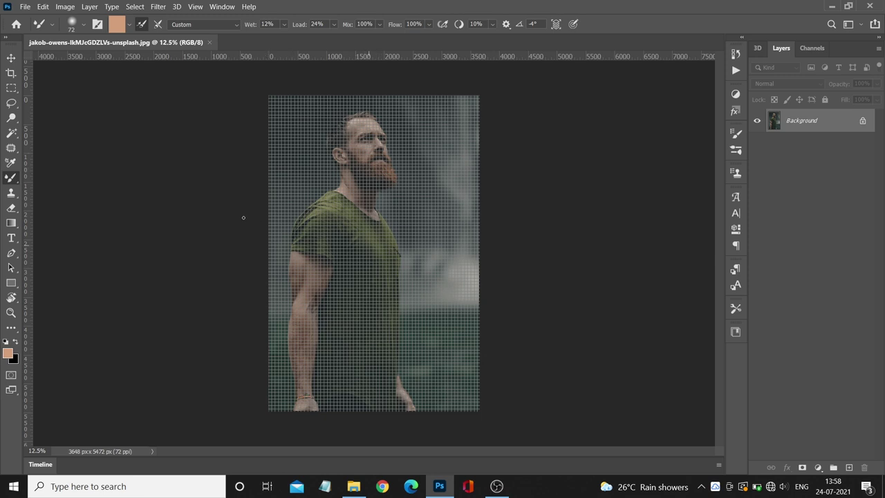
Turn off View > Extras so the grid no longer covers the portrait.
left_click(196, 6)
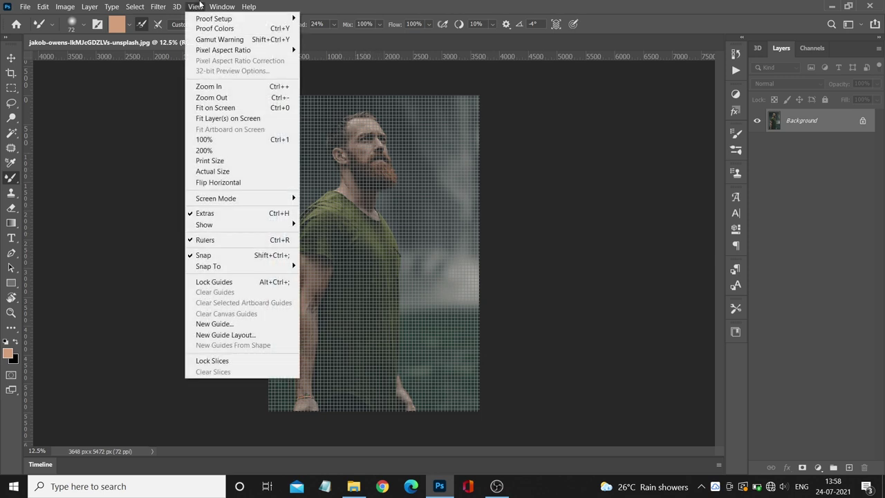
left_click(216, 216)
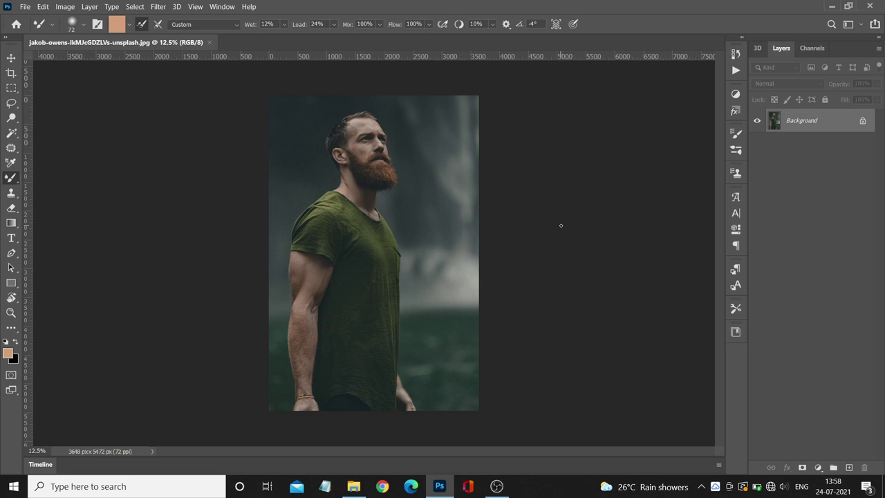
Duplicate the Background layer with Ctrl+J and add a Gradient Map adjustment layer above it.
key("ctrl+j")
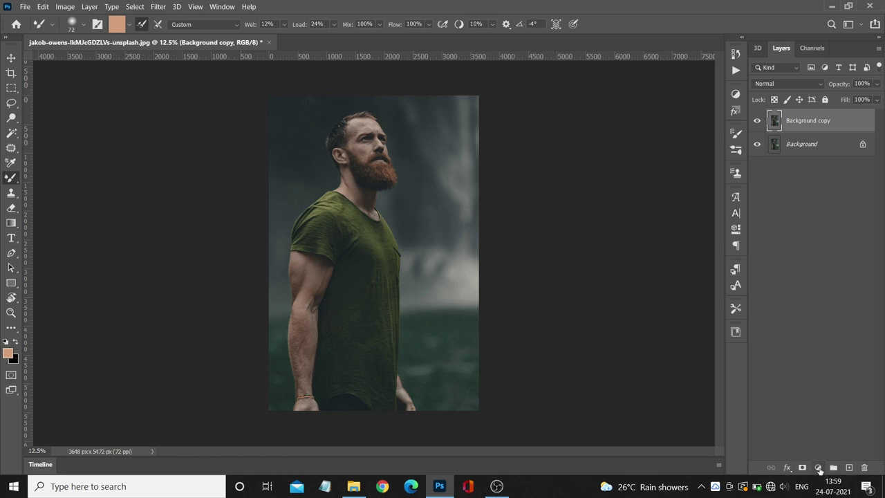
left_click(821, 470)
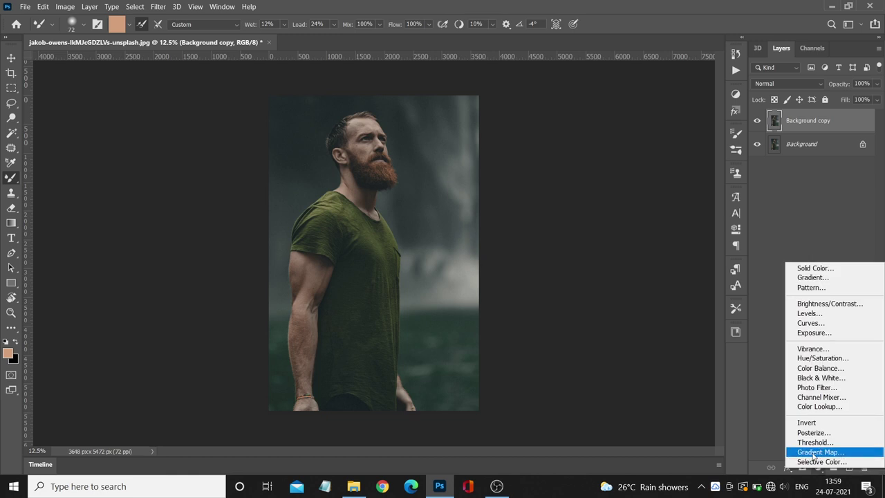
left_click(814, 453)
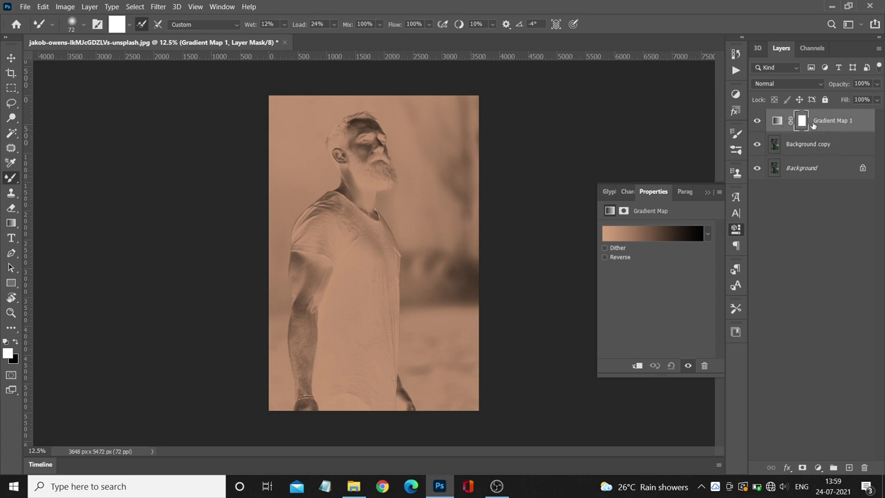
Set the Gradient Map 1 layer's blend mode to Soft Light.
left_click(777, 121)
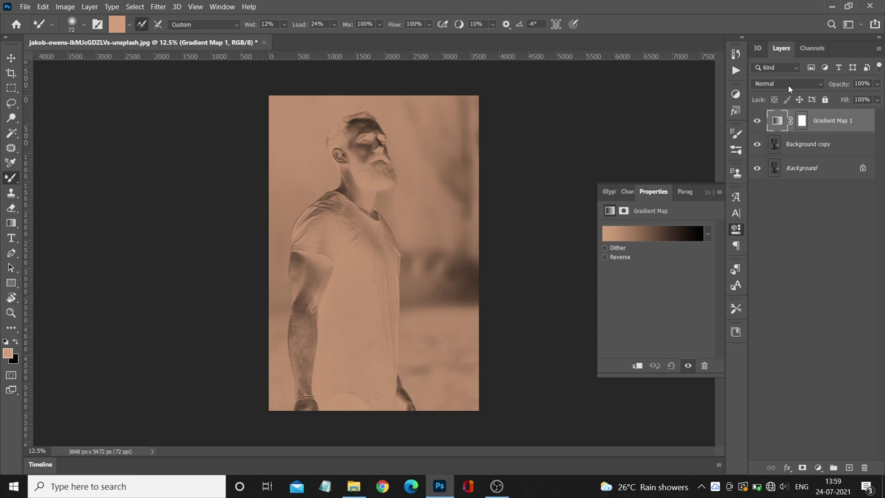
left_click(783, 83)
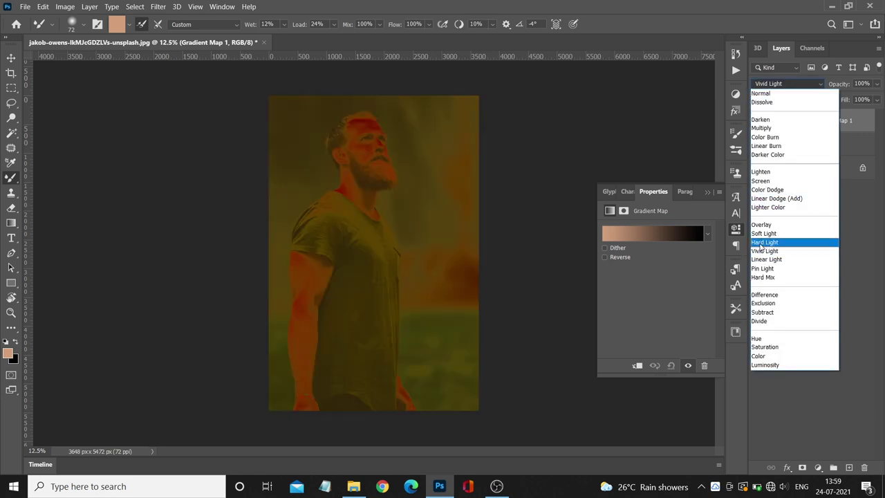
left_click(766, 235)
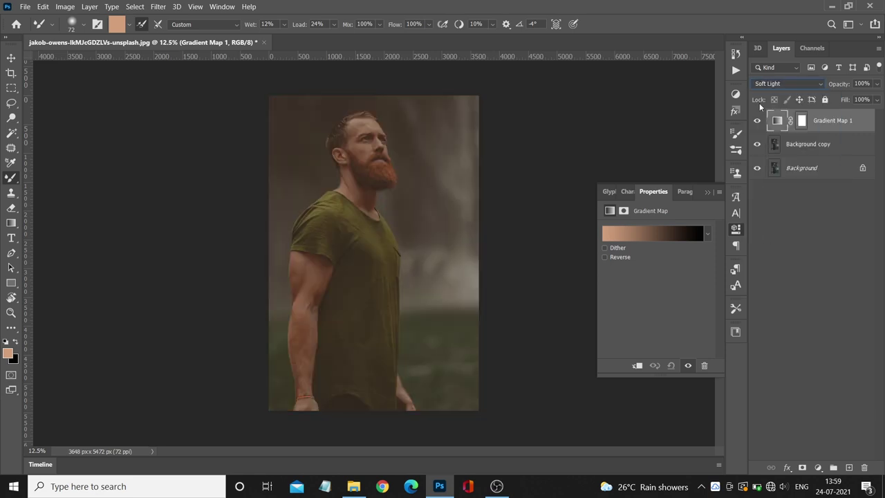
left_click(775, 86)
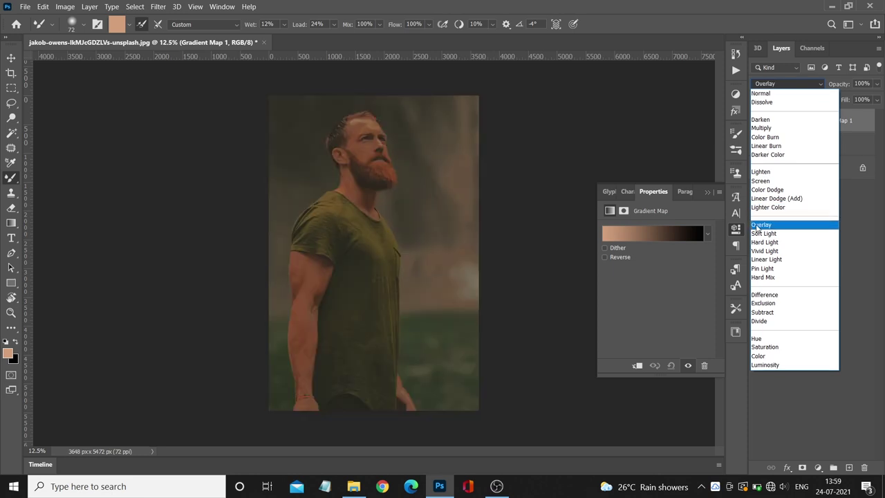
left_click(764, 234)
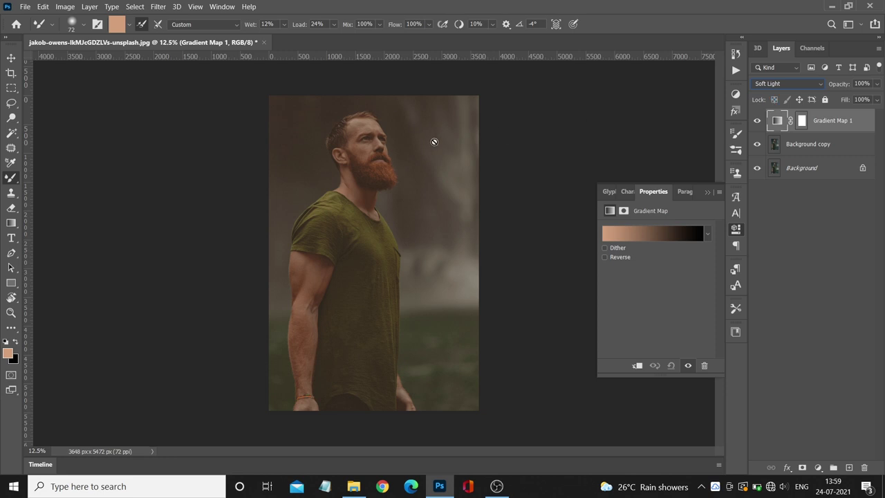
Toggle Gradient Map 1's visibility to compare the portrait before and after, leaving it on.
left_click(757, 121)
left_click(757, 121)
left_click(756, 121)
left_click(757, 121)
Open the Gradient Editor, browse the Reds presets, and select the left opacity stop.
left_click(654, 234)
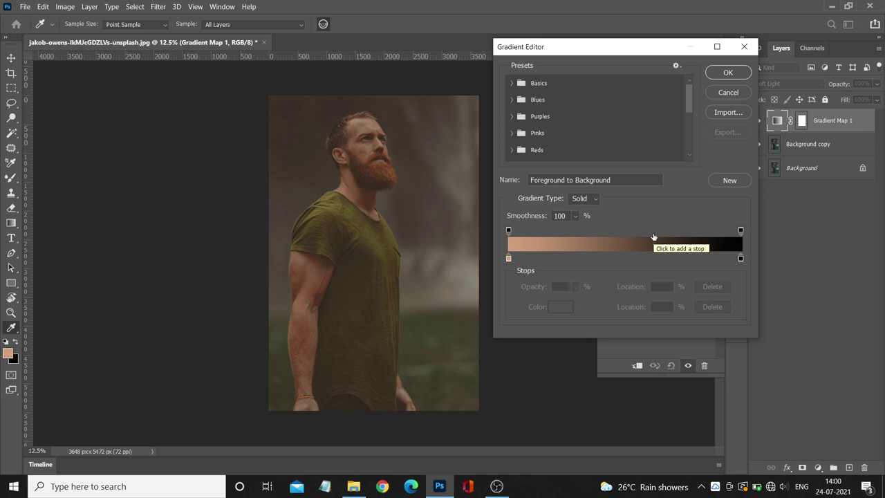
scroll(550, 94, "down", 2)
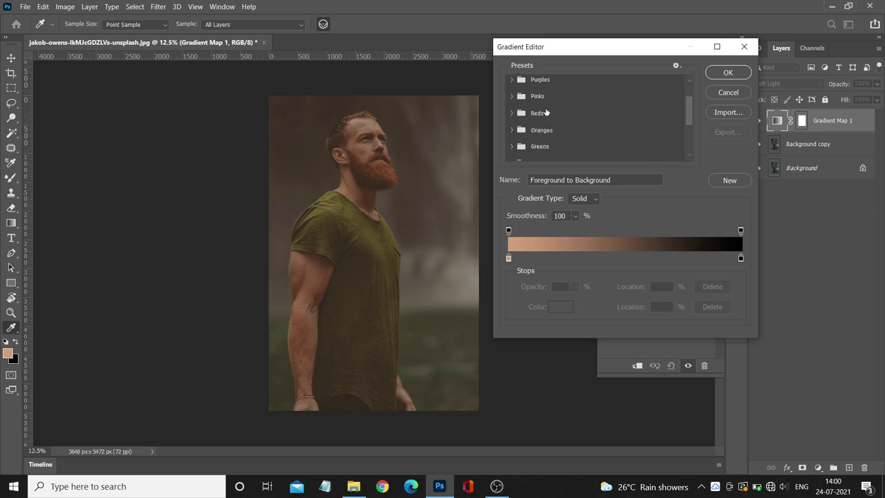
scroll(546, 113, "up", 2)
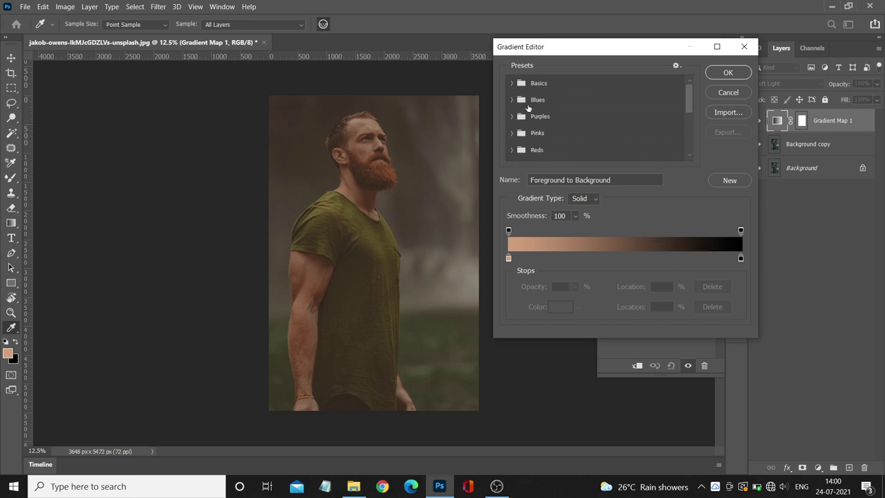
scroll(526, 110, "down", 3)
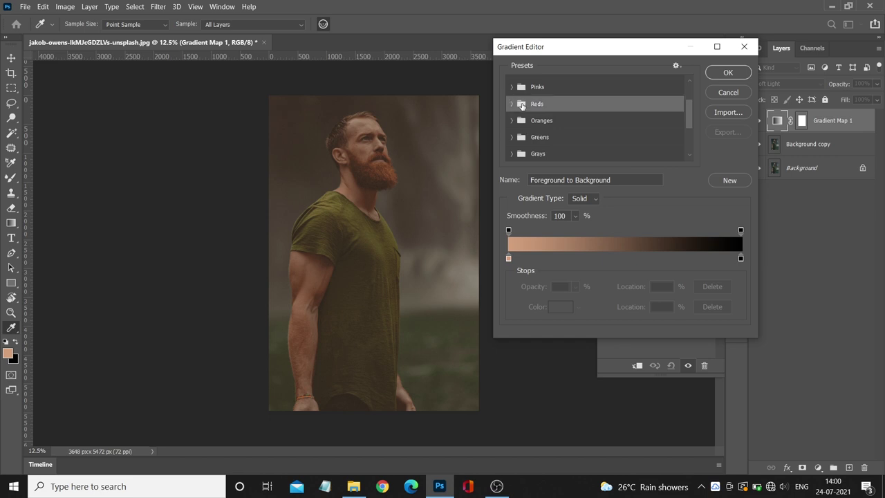
left_click(522, 105)
left_click(515, 102)
left_click(509, 230)
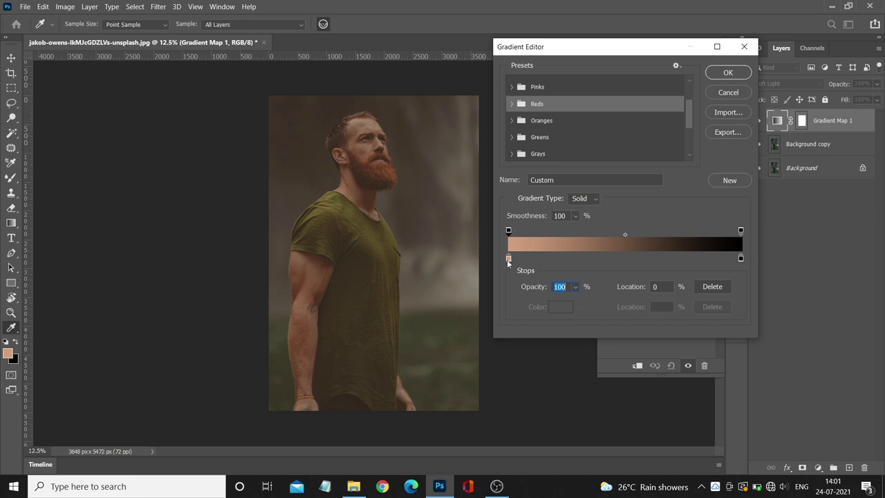
Slide the peach colour stop toward the right end and accept the black-to-peach gradient.
mouse_move(509, 259)
left_mouse_down()
mouse_move(698, 258)
mouse_move(508, 259)
left_mouse_up()
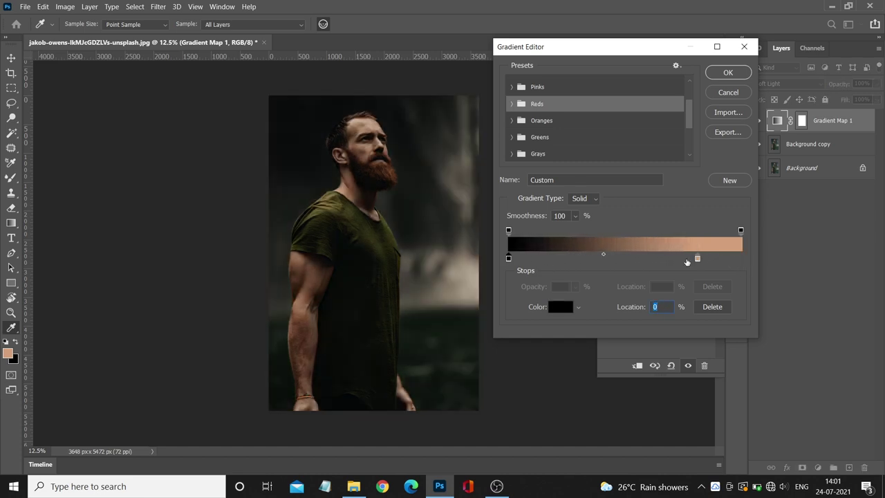
left_click_drag(697, 259, 745, 257)
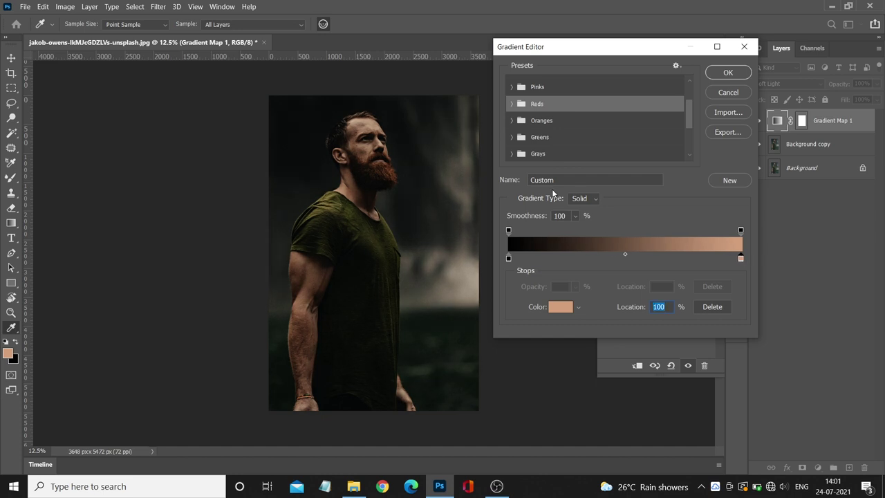
left_click(728, 73)
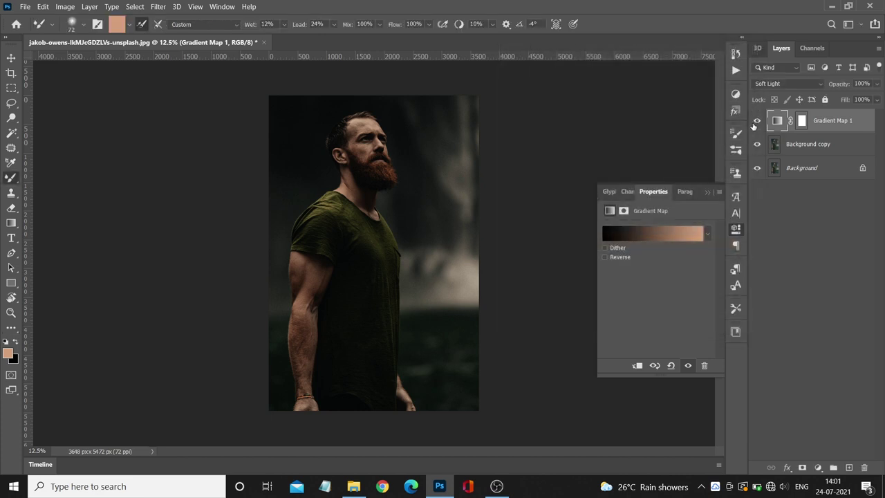
Toggle Gradient Map 1 off and on to compare, then select the adjustment.
left_click(758, 121)
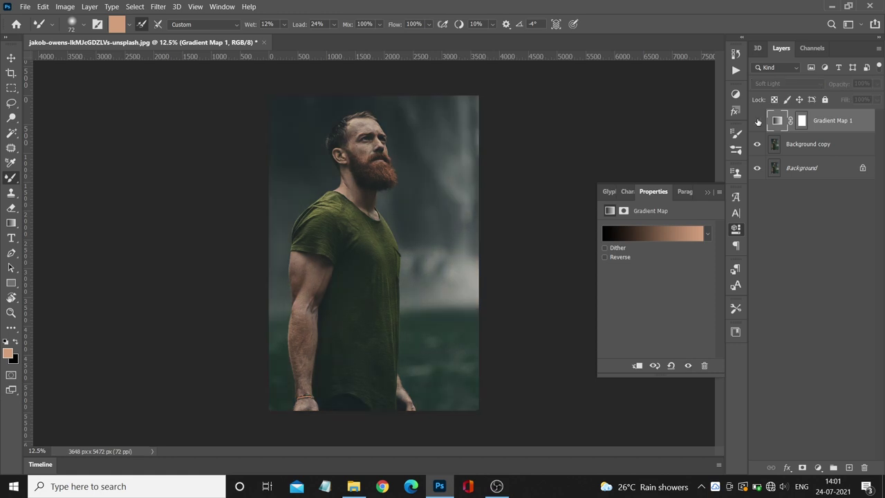
left_click(758, 122)
left_click(758, 122)
left_click(758, 122)
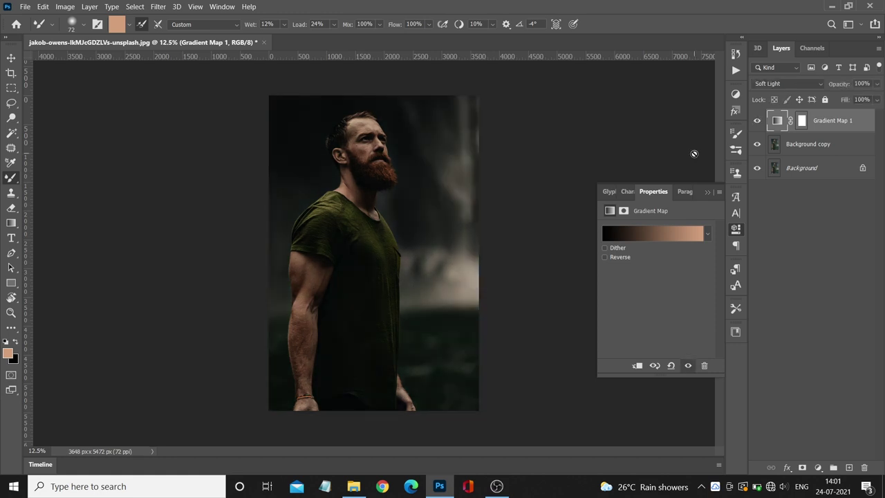
left_click(777, 121)
Recolour the gradient's right stop from peach to pale yellow-green (b4d37d).
left_click(662, 235)
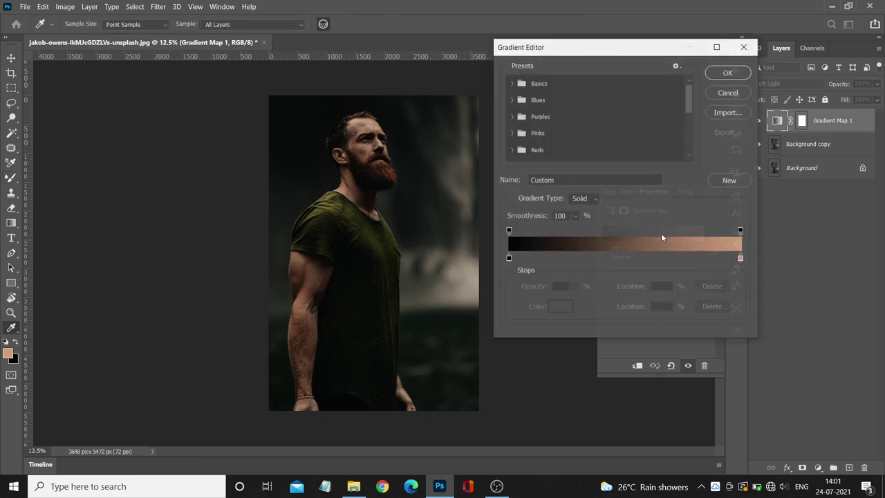
left_click(741, 259)
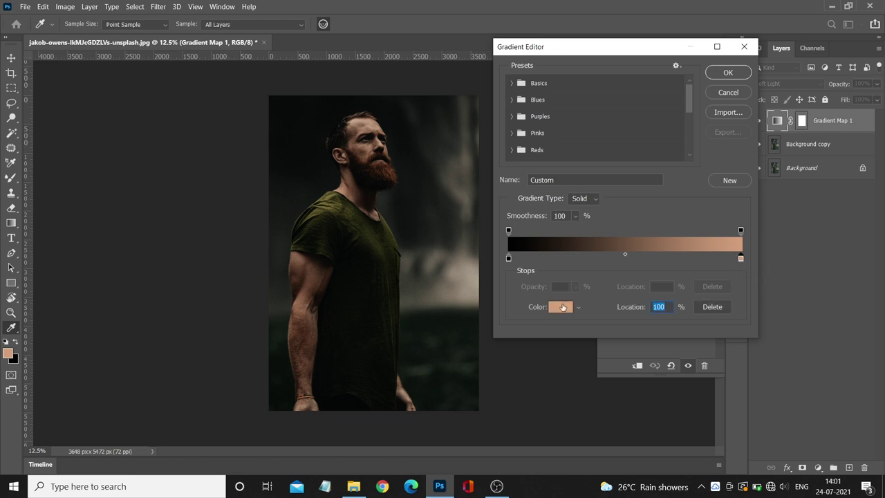
left_click(564, 308)
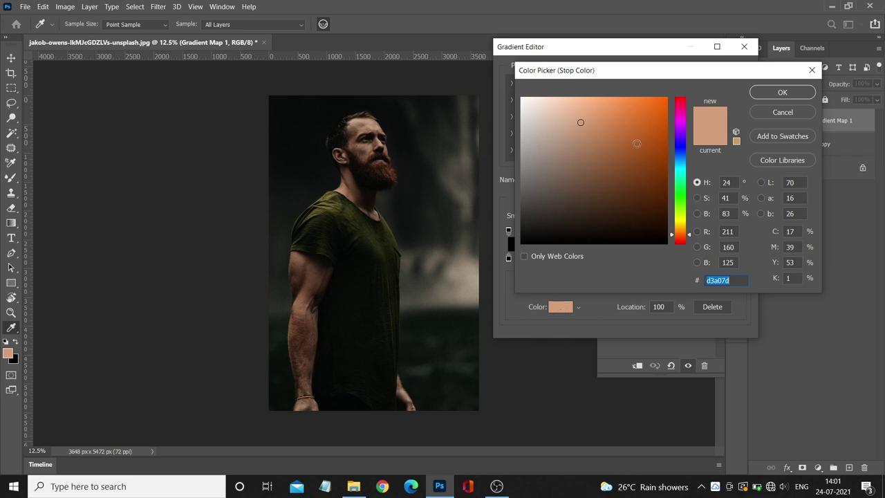
left_click(682, 195)
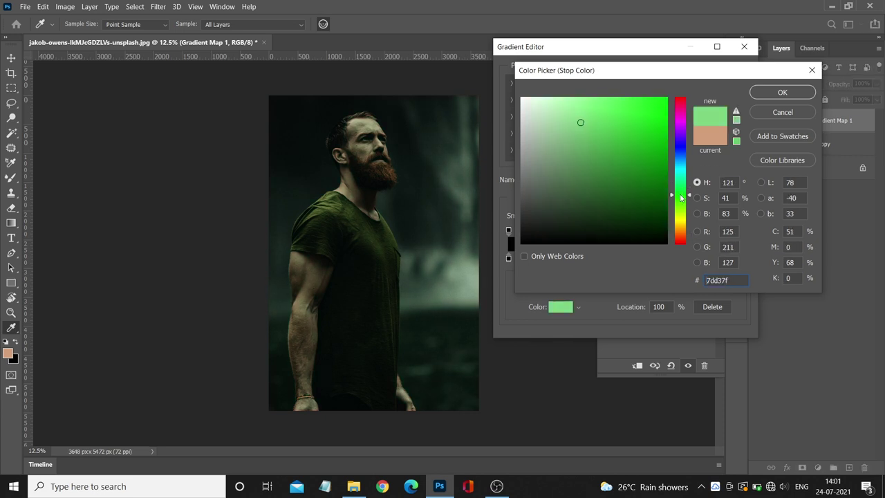
mouse_move(682, 199)
left_mouse_down()
mouse_move(689, 209)
mouse_move(687, 143)
mouse_move(681, 204)
left_mouse_up()
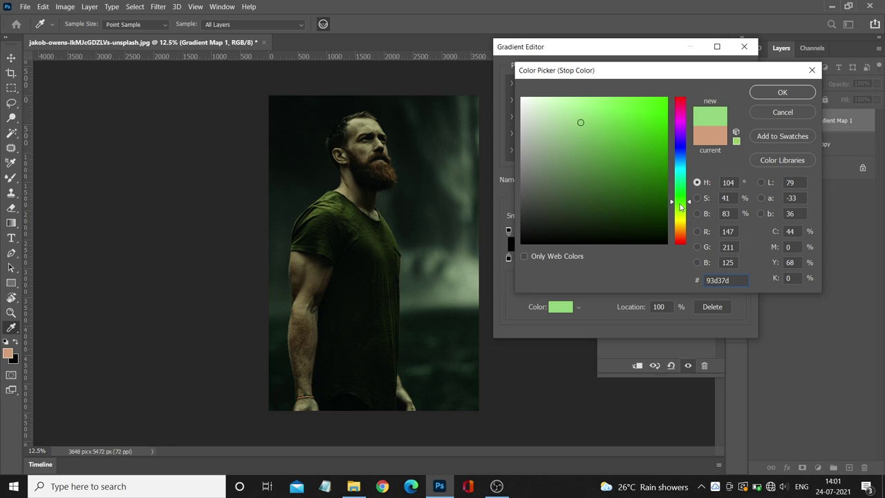
left_click_drag(681, 208, 685, 234)
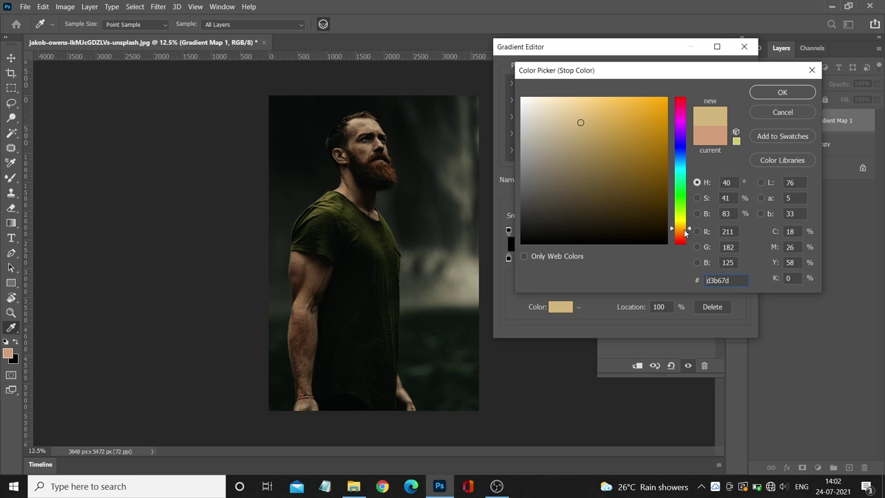
mouse_move(685, 233)
left_mouse_down()
mouse_move(686, 206)
mouse_move(684, 220)
left_mouse_up()
left_click(769, 98)
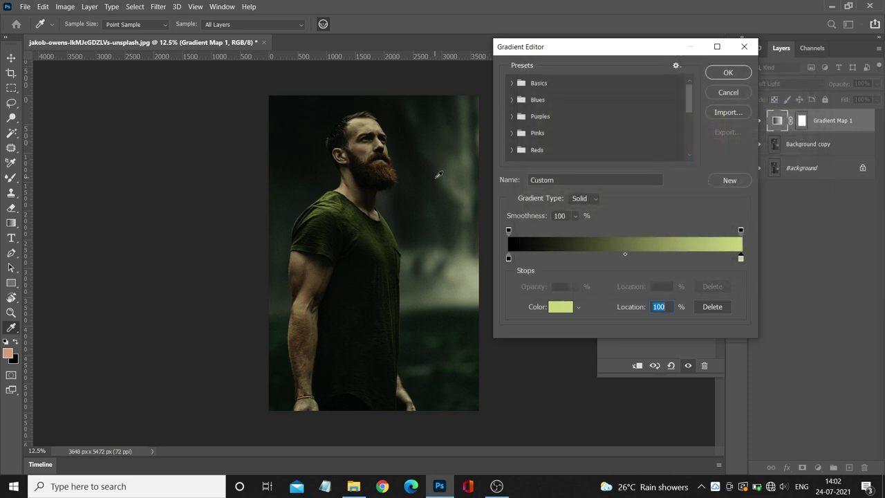
Set the left stop to dark red (#301818), save the gradient as a new preset, and apply it.
left_click(508, 258)
left_click(552, 308)
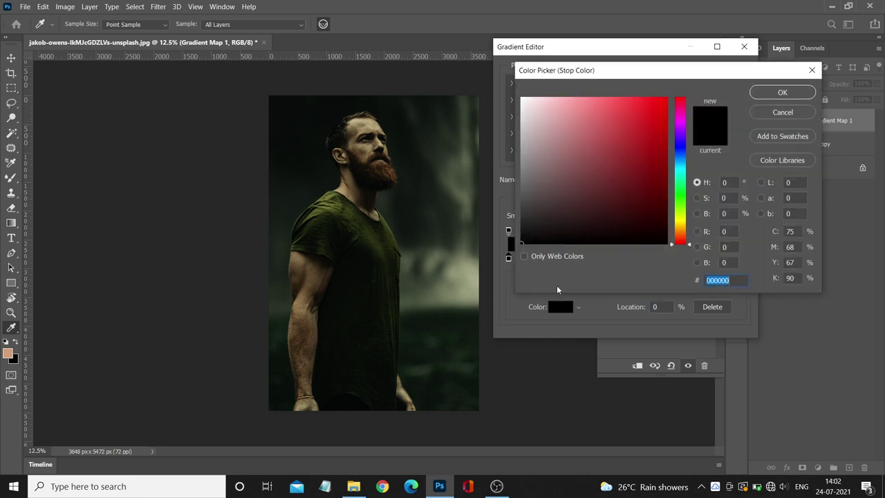
left_click(587, 193)
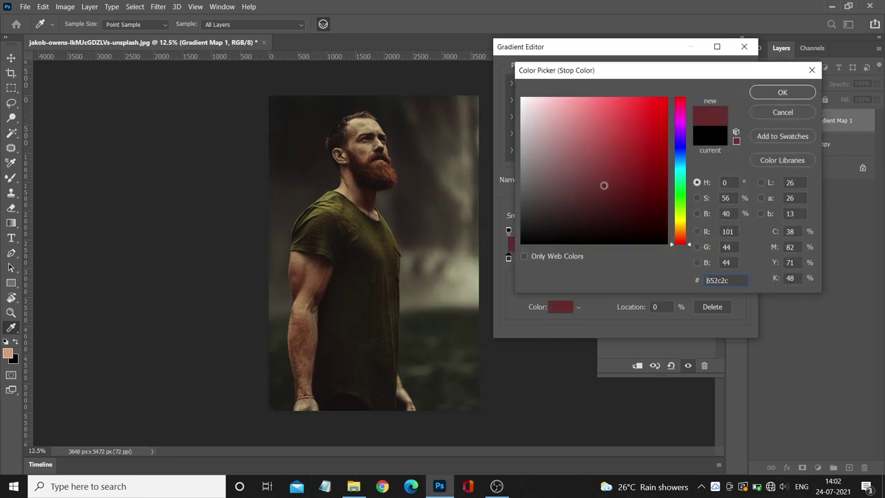
mouse_move(587, 194)
left_mouse_down()
mouse_move(604, 185)
mouse_move(599, 211)
mouse_move(611, 205)
mouse_move(593, 217)
left_mouse_up()
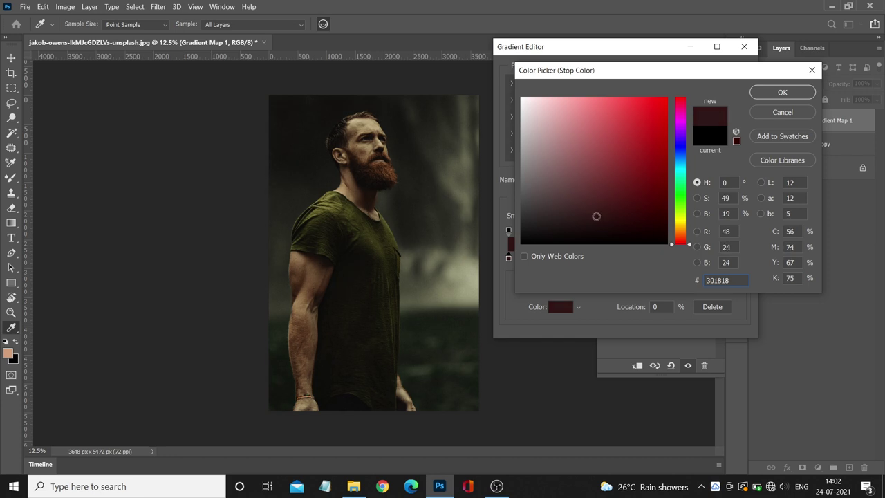
left_click(774, 96)
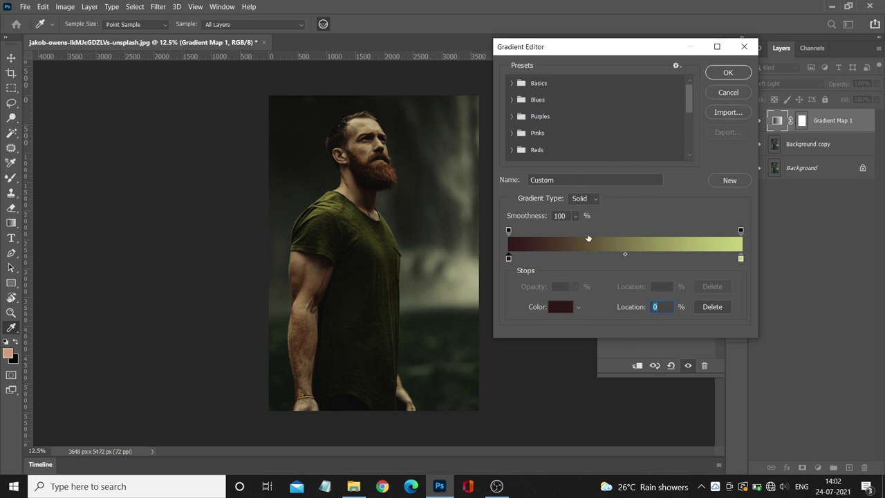
left_click(723, 182)
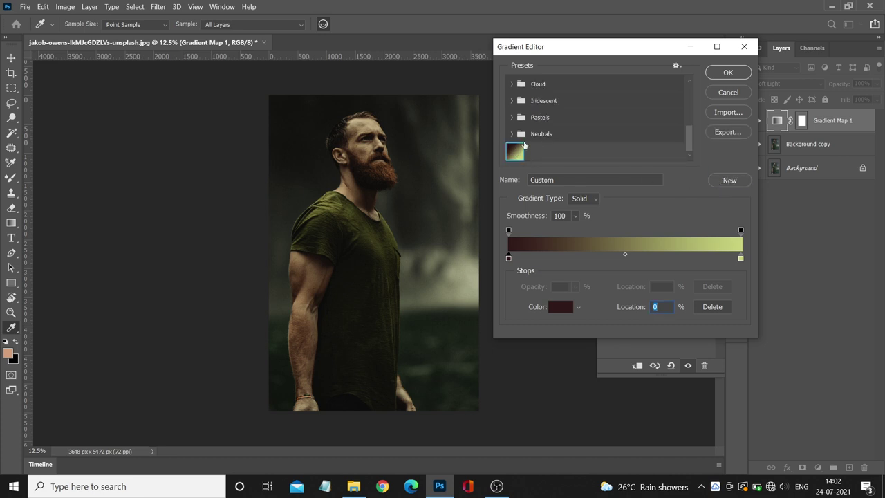
left_click(728, 73)
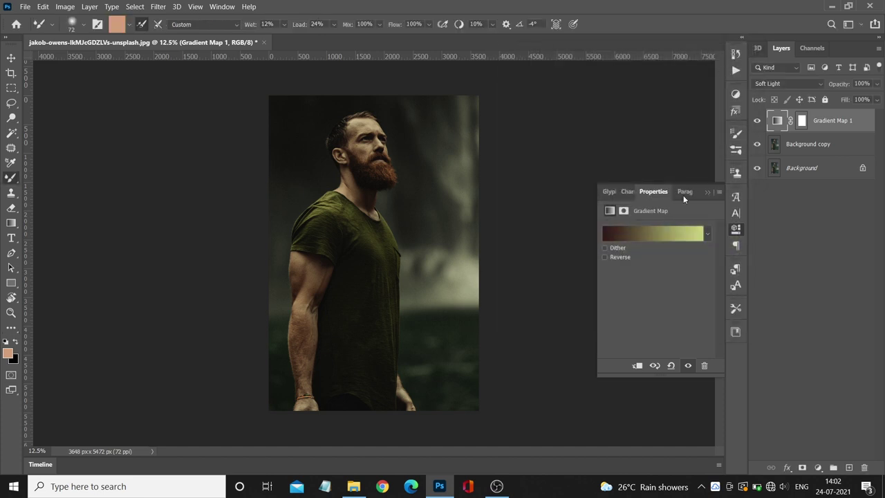
Collapse Properties, toggle Gradient Map 1 to compare, and try the Opacity slider, ending at 100%.
left_click(706, 193)
left_click(756, 121)
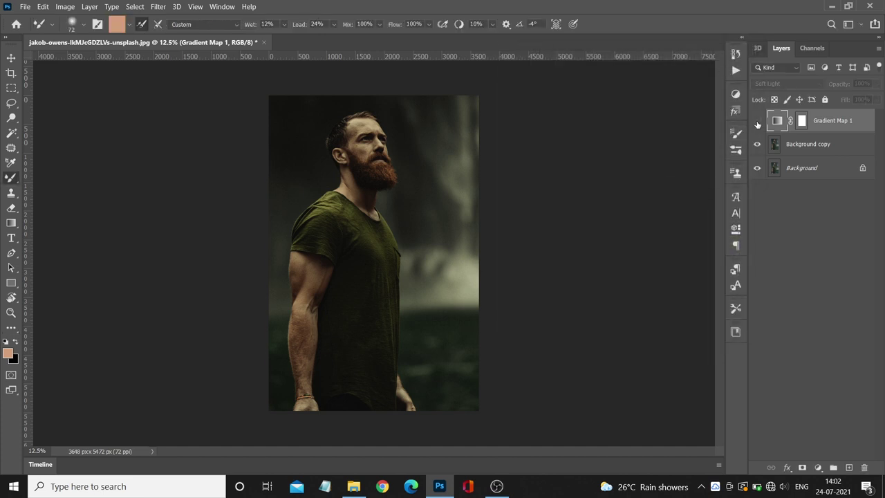
left_click(757, 122)
left_click(756, 122)
left_click(757, 121)
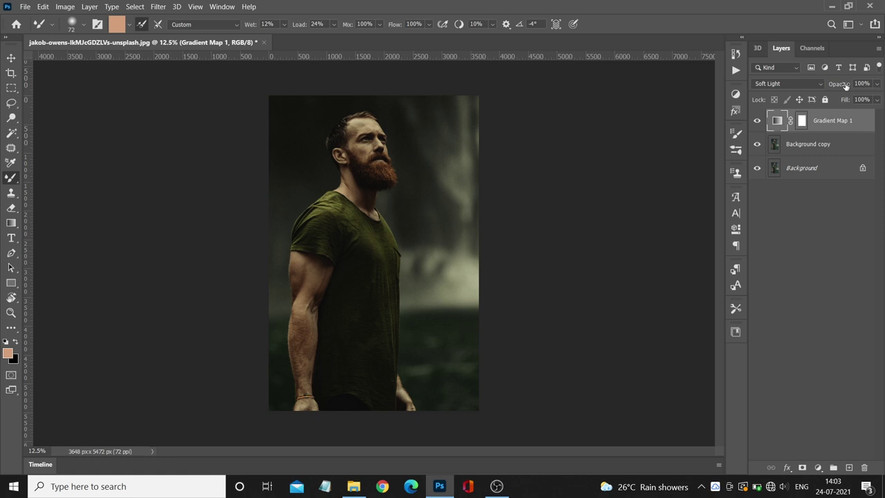
mouse_move(877, 83)
left_mouse_down()
mouse_move(858, 99)
mouse_move(868, 98)
mouse_move(851, 98)
mouse_move(878, 98)
mouse_move(877, 84)
left_mouse_up()
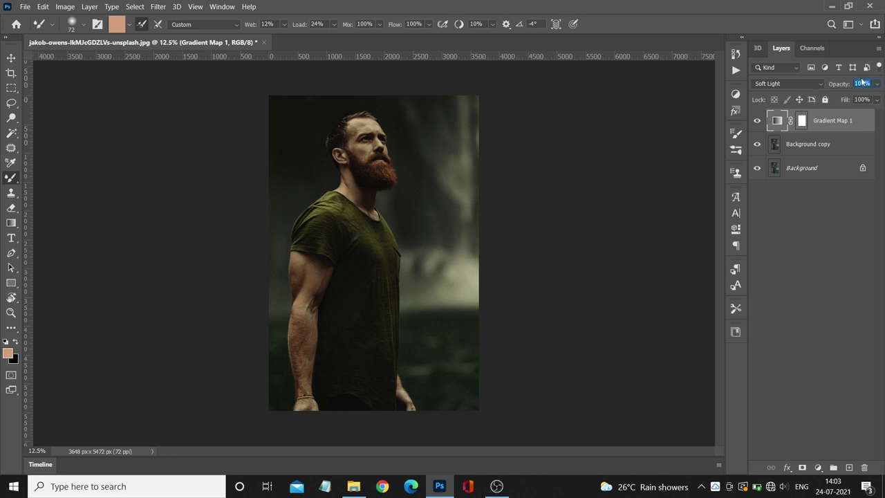